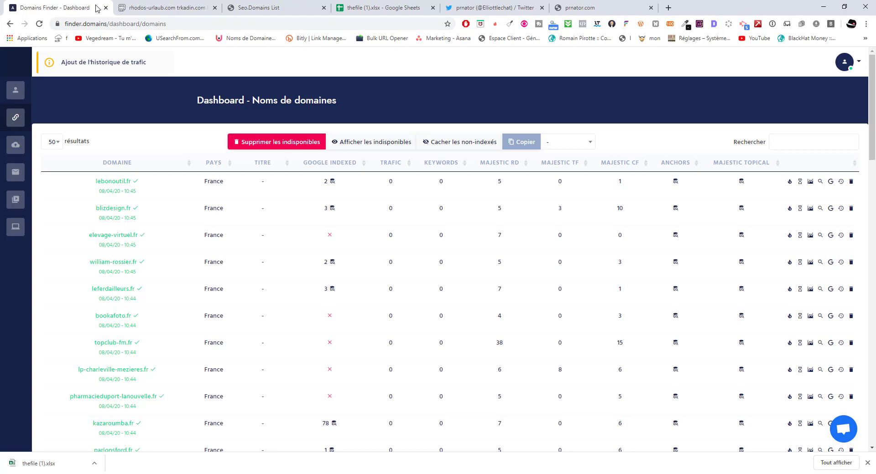
Step: Switch to prnator's Twitter profile and open the Pastebin link from the 8 April tweet about domains for sale
left_click(497, 7)
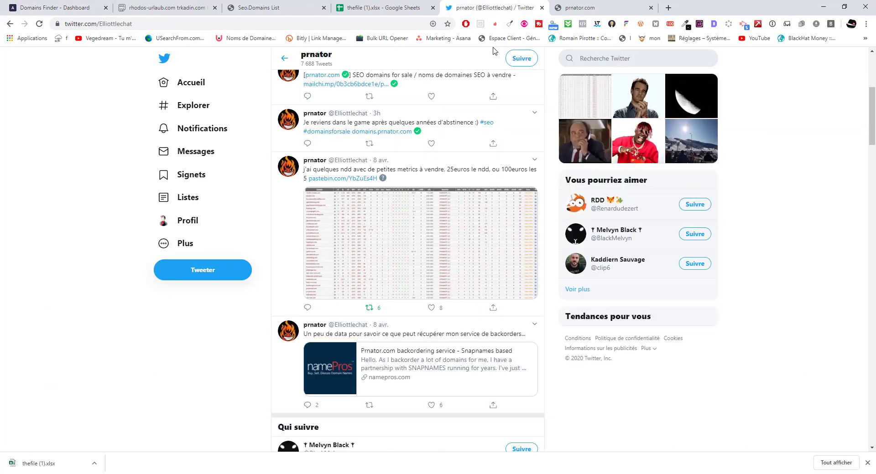
scroll(395, 184, "up", 3)
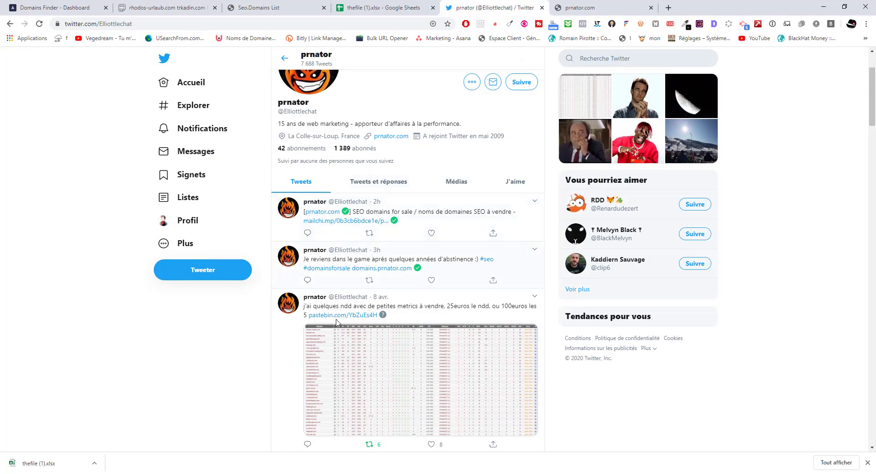
left_click(367, 316)
left_click(214, 8)
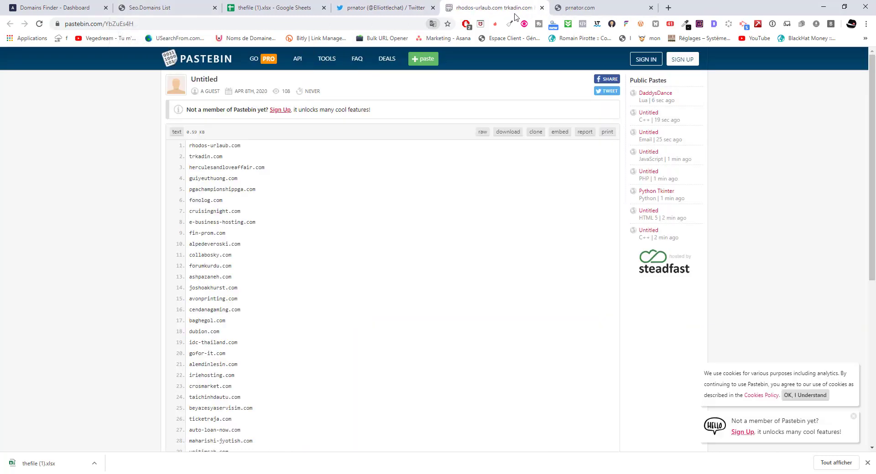
Step: Copy the whole domain list of the paste, from rhodos-urlaub.com to dice-net.com
scroll(283, 205, "down", 4)
scroll(235, 231, "up", 2)
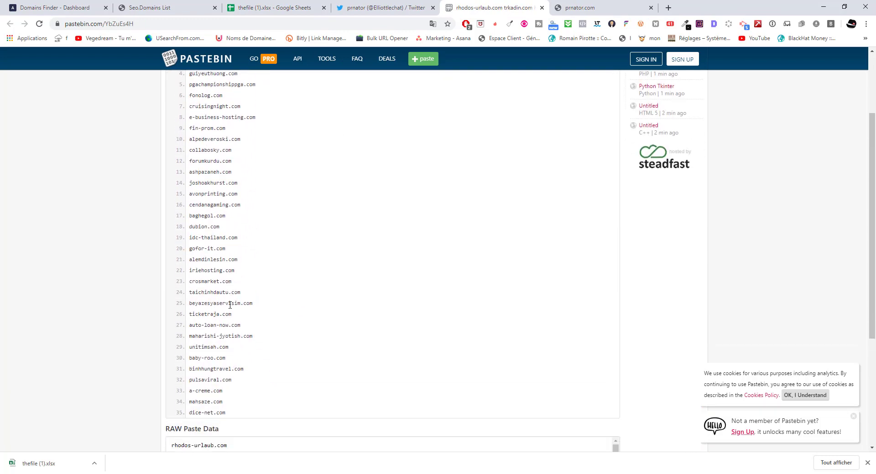
left_click_drag(223, 423, 186, 150)
left_click(46, 473)
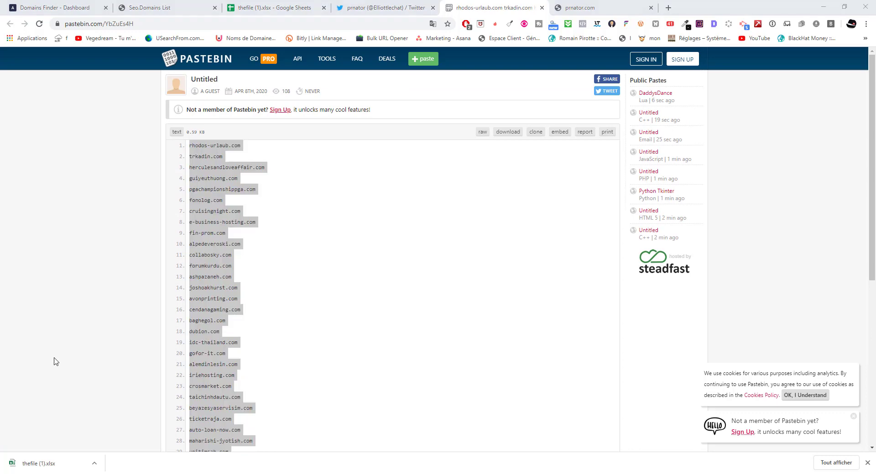
left_click(195, 167)
Step: Switch to Domains Finder and paste the copied domains into the list field of the import page
left_click(41, 6)
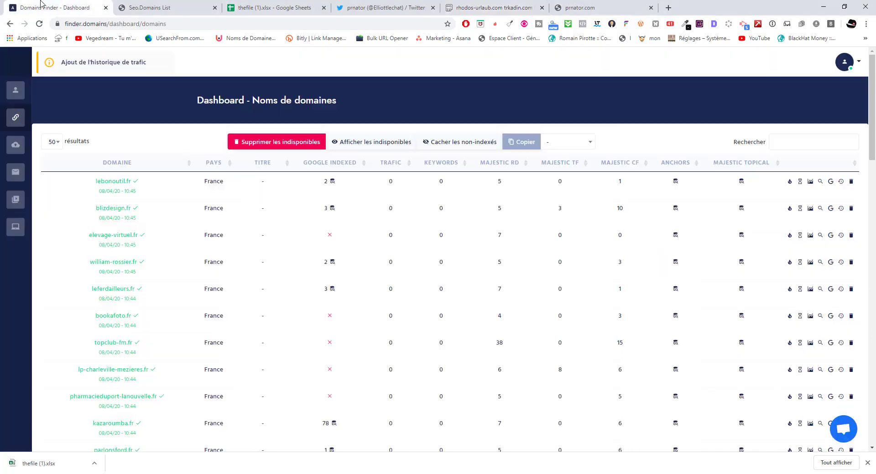
left_click(23, 144)
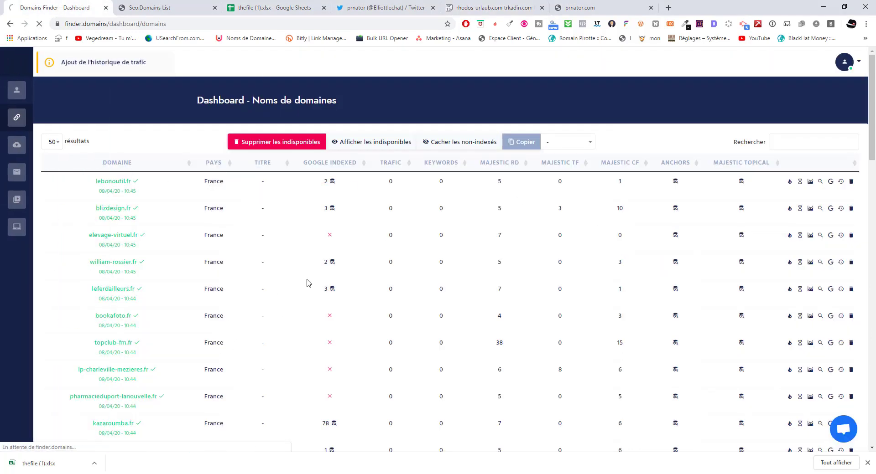
left_click(334, 303)
key("ctrl+v")
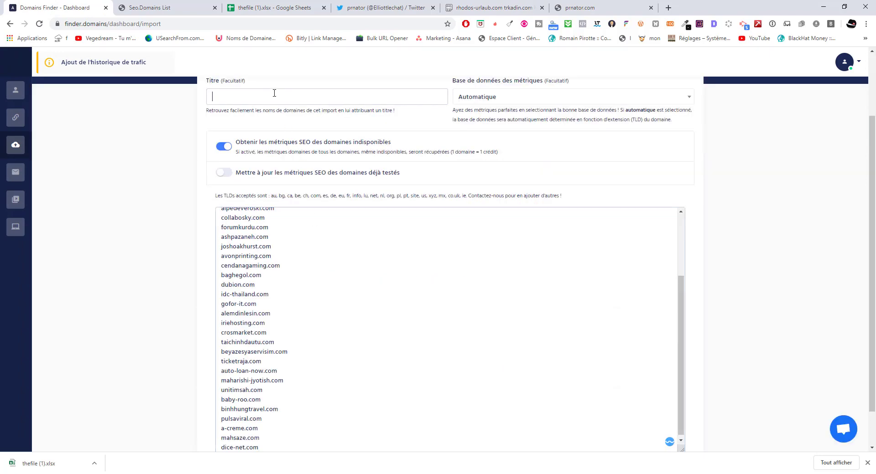
Step: Title the import prnator-09/04 and set its metrics database to États-Unis
left_click(274, 93)
type("prnator-")
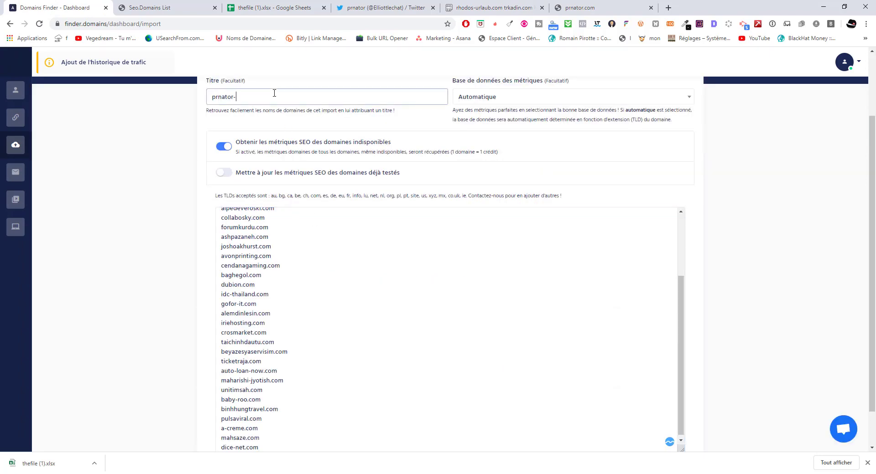
type("09/04")
left_click(503, 101)
left_click(484, 143)
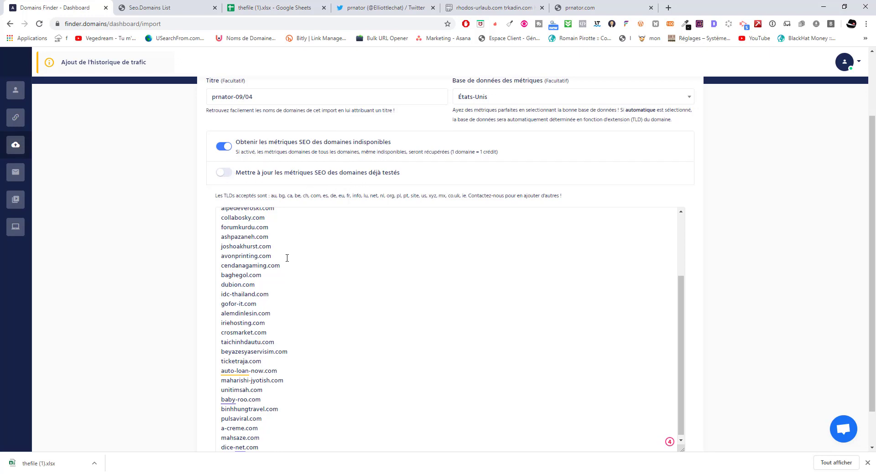
Step: Process the pasted list, review the detected domains and import them
scroll(269, 283, "down", 1)
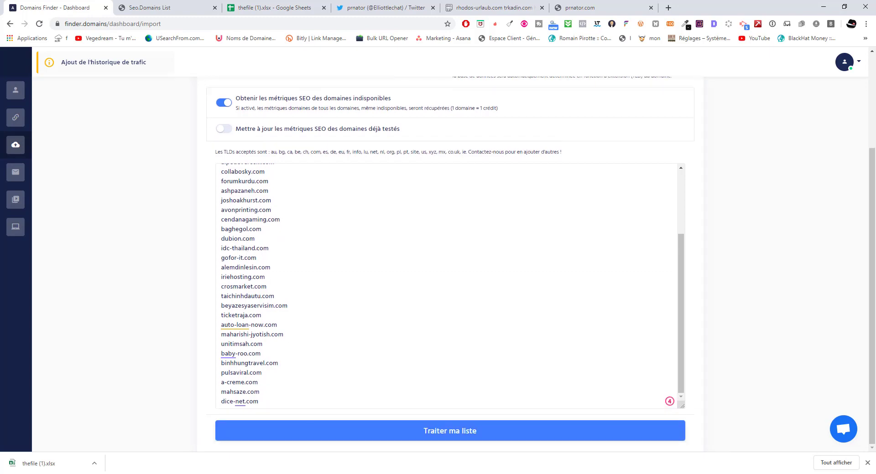
left_click(380, 438)
scroll(493, 319, "down", 5)
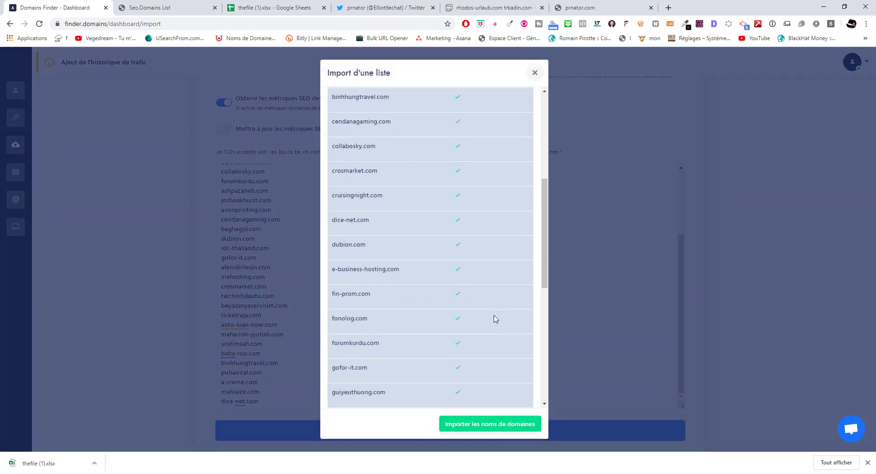
scroll(495, 324, "down", 2)
left_click(485, 424)
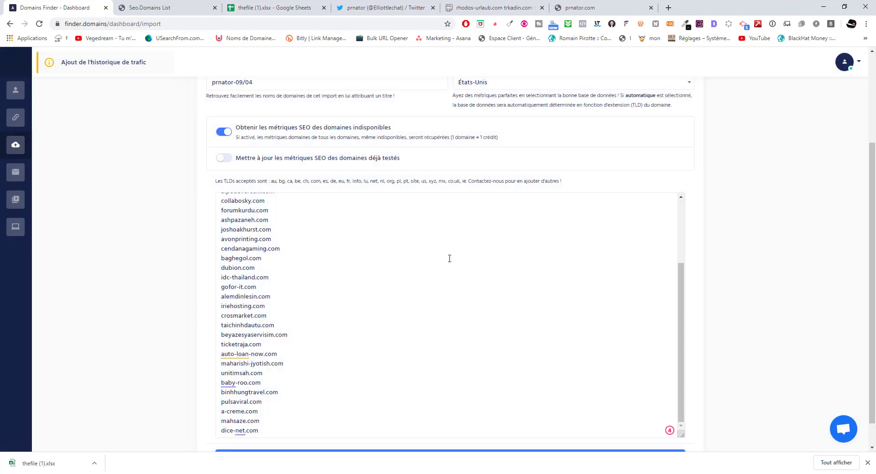
Step: Open the domain names dashboard and show the unavailable domains as well
scroll(449, 258, "up", 3)
scroll(190, 213, "up", 3)
left_click(8, 121)
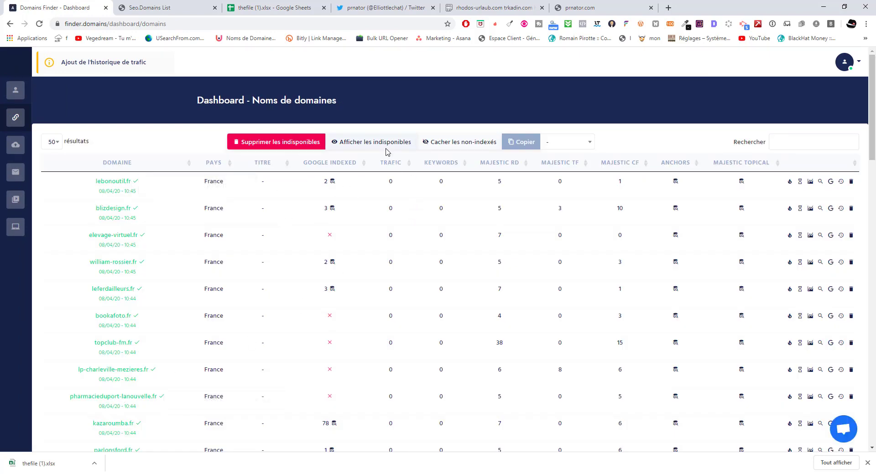
left_click(374, 141)
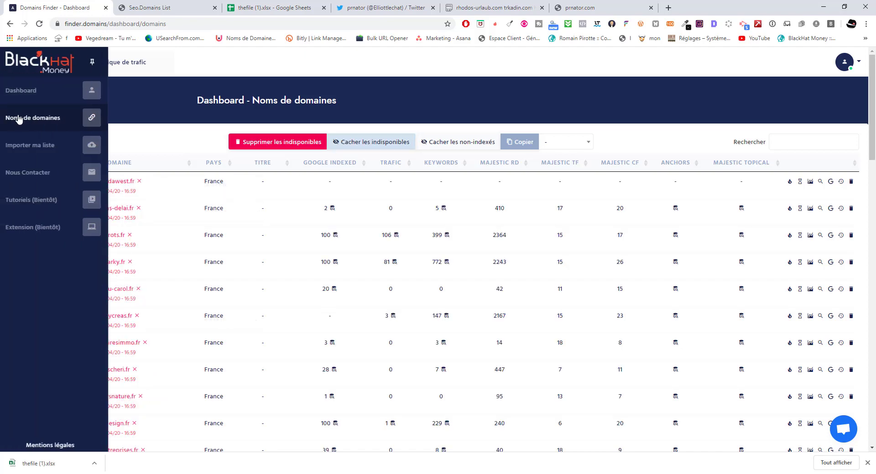
Step: Switch to the prnator.com tab, visit the site's home page and return to its backorders page
left_click(210, 5)
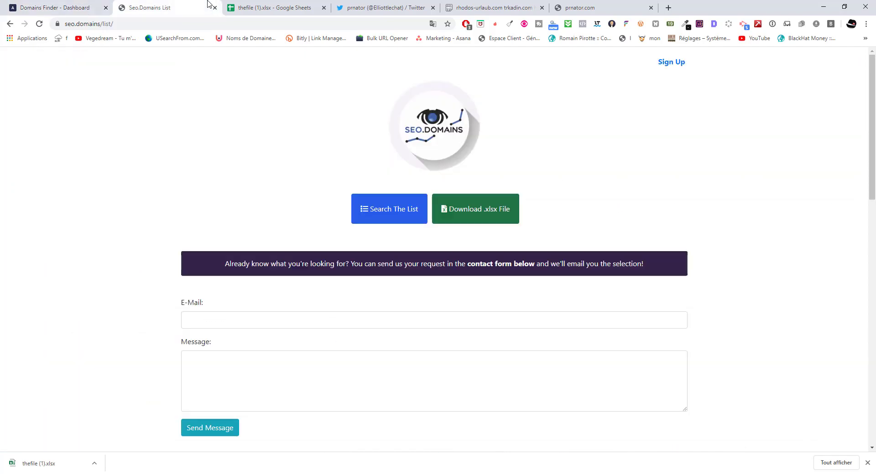
left_click(415, 4)
left_click(596, 5)
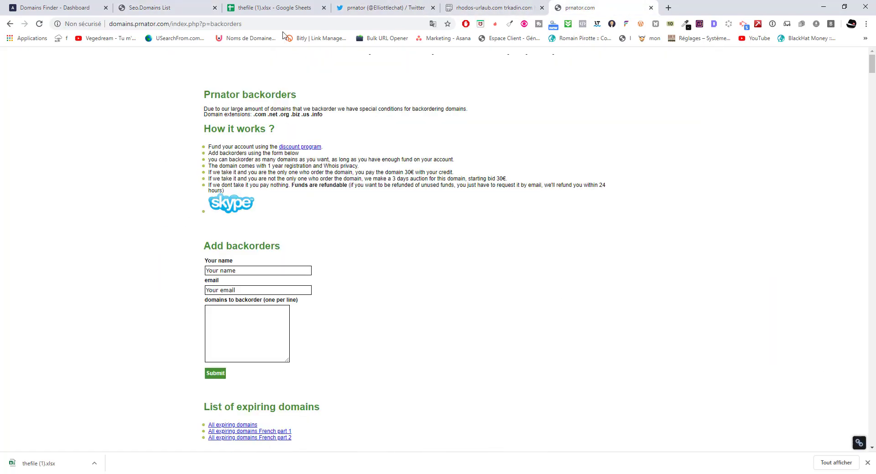
left_click(212, 26)
type("prnator")
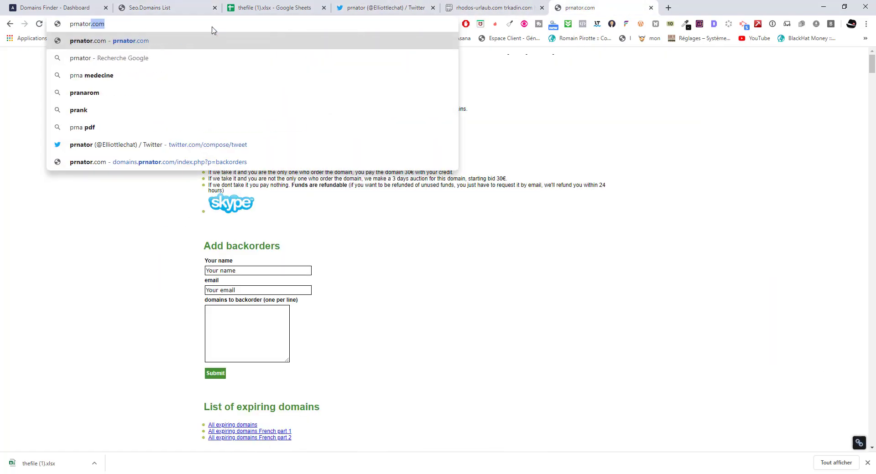
key("Return")
left_click_drag(347, 116, 204, 114)
left_click(207, 119)
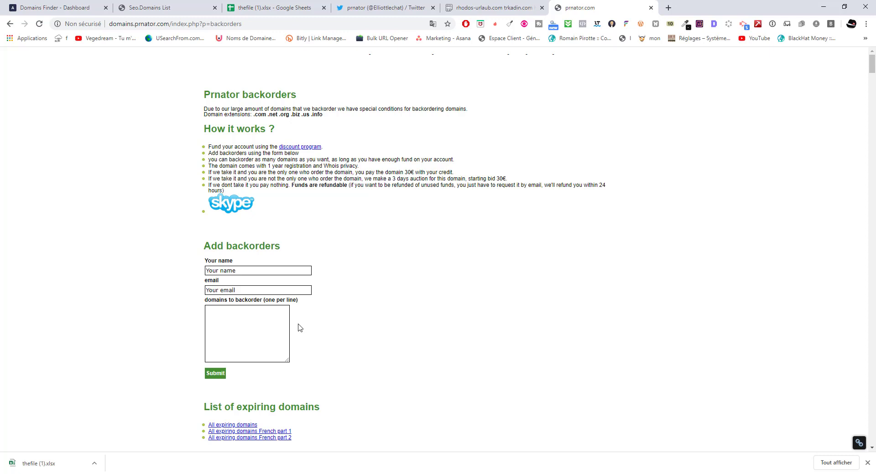
Step: Open the lists of expiring domains from the backorders page in separate tabs and display the pending delete domains
scroll(277, 410, "down", 1)
scroll(277, 409, "up", 1)
middle_click(249, 437)
middle_click(249, 435)
middle_click(249, 439)
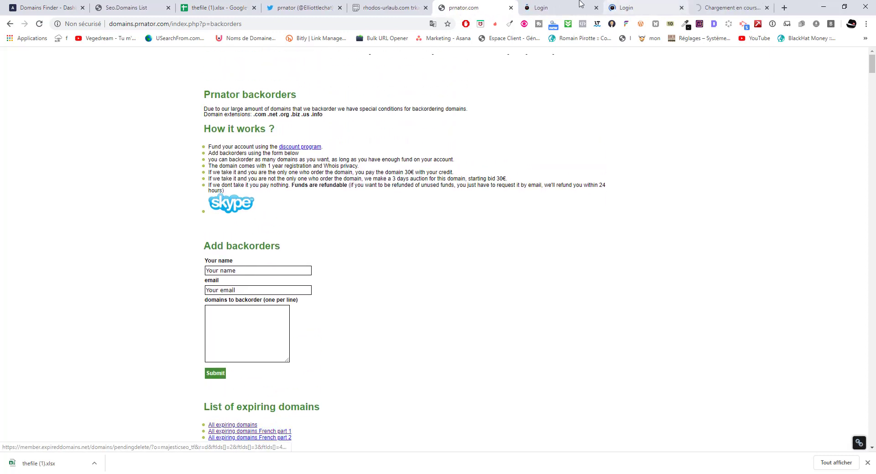
left_click(571, 9)
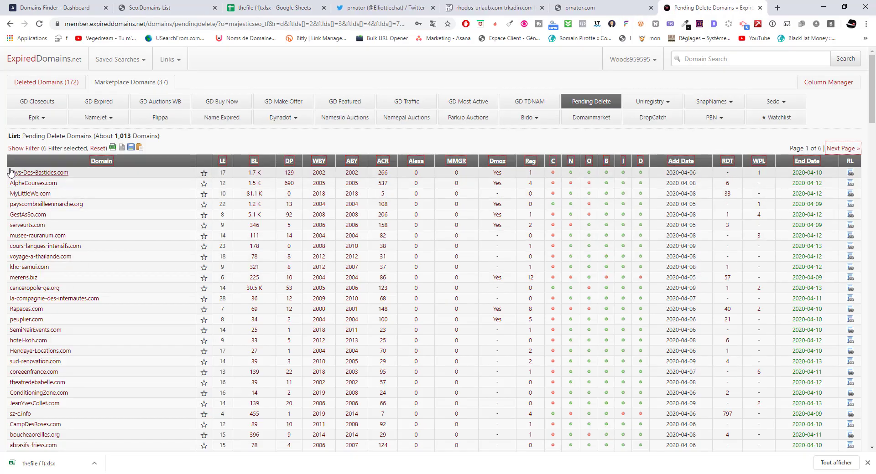
Step: Copy the pending delete rows from Pays-Des-Bastides.com through atelierpolychromies.com and return to Domains Finder
left_click_drag(11, 172, 170, 391)
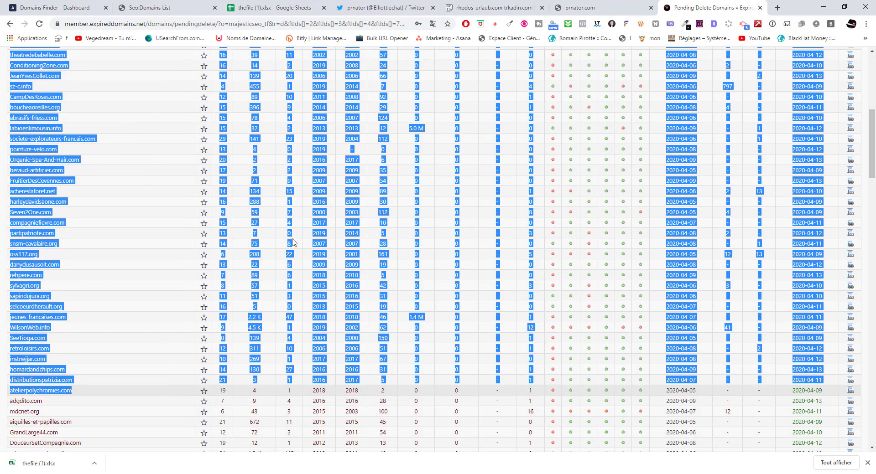
key("ctrl+shift+Tab")
key("ctrl+shift+Tab")
key("ctrl+shift+Tab")
key("ctrl+shift+Tab")
key("ctrl+shift+Tab")
key("ctrl+shift+Tab")
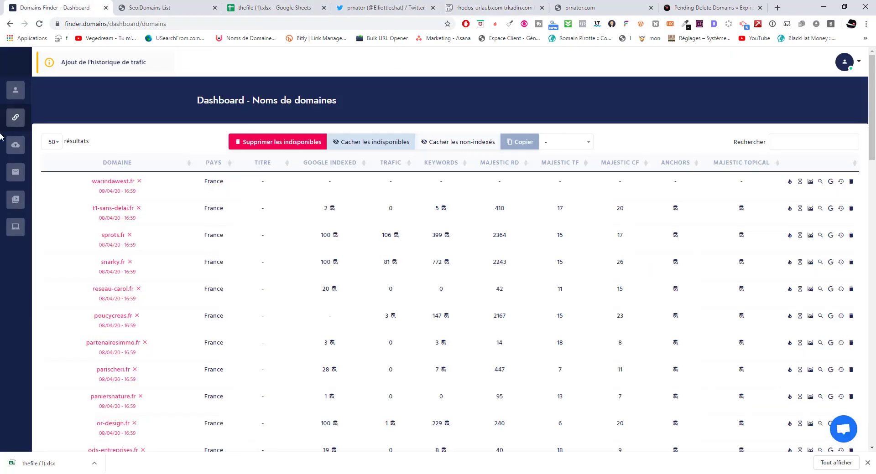
Step: Paste the copied table rows into the domain list field of a new import
left_click(28, 144)
left_click(372, 317)
key("ctrl+v")
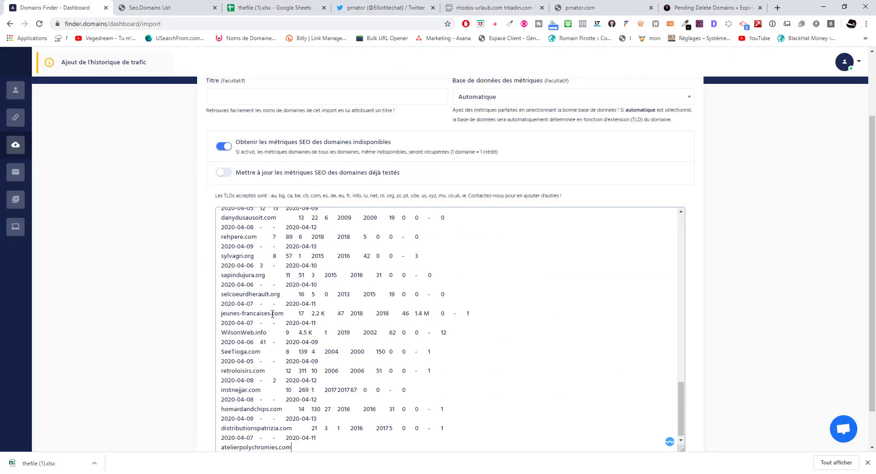
left_click_drag(272, 314, 282, 315)
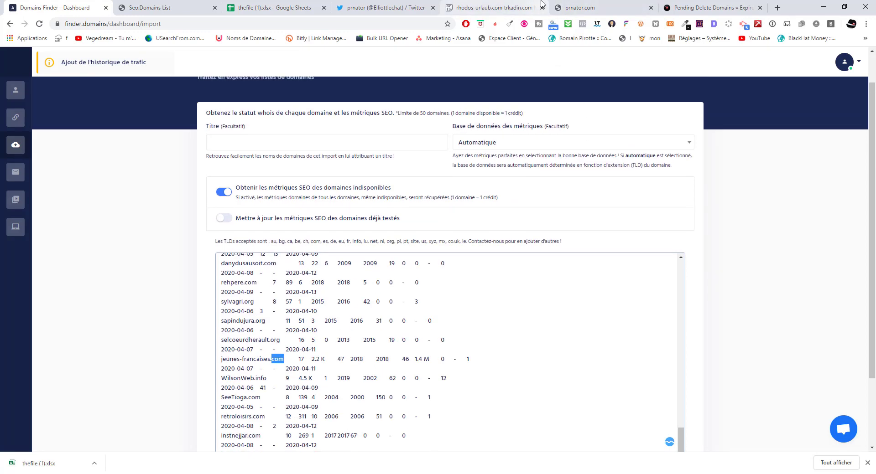
Step: Check the source site's name on the prnator.com tab and title the import prnator-listexpireddomains-09/04
left_click(576, 8)
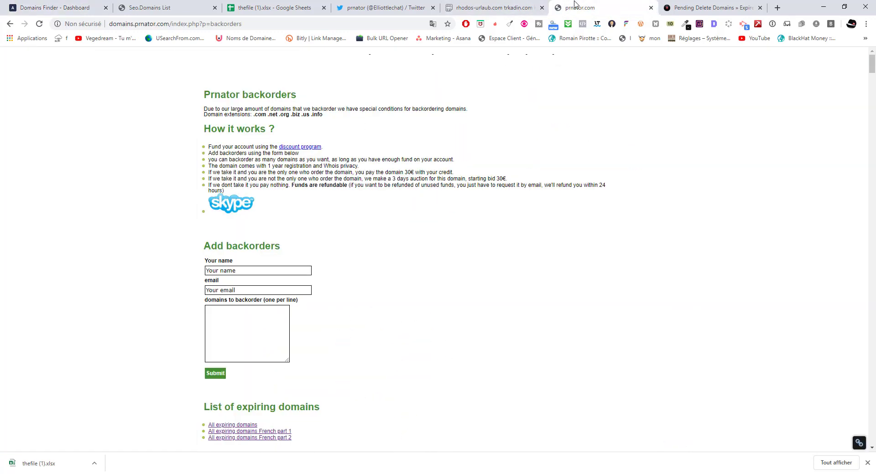
left_click(59, 7)
left_click(317, 145)
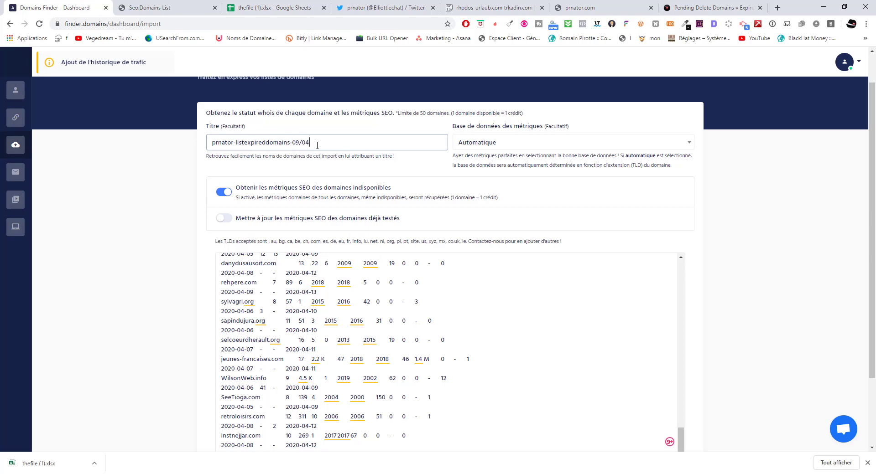
left_click(170, 235)
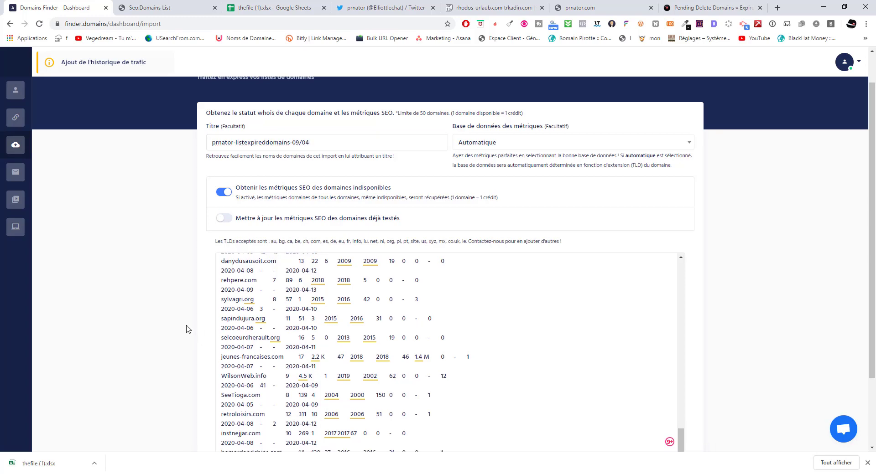
Step: Process the pasted rows, review the extracted domain names and import them
scroll(332, 427, "down", 2)
left_click(332, 430)
scroll(507, 333, "down", 10)
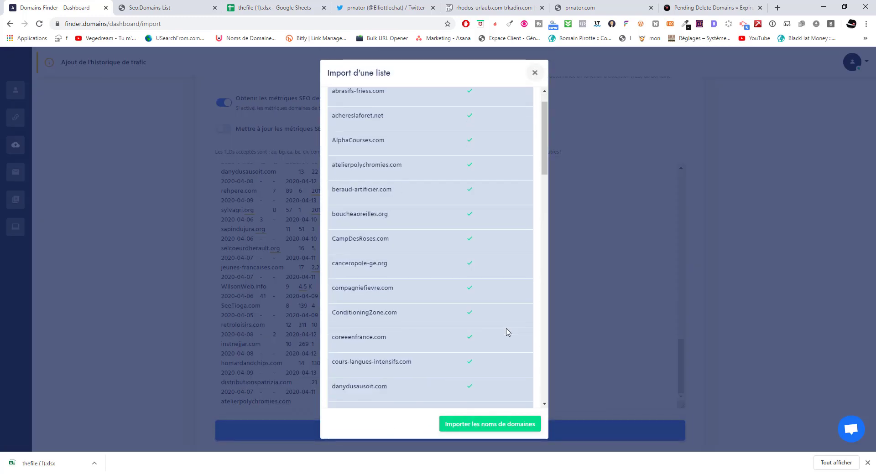
scroll(506, 332, "down", 3)
left_click(500, 427)
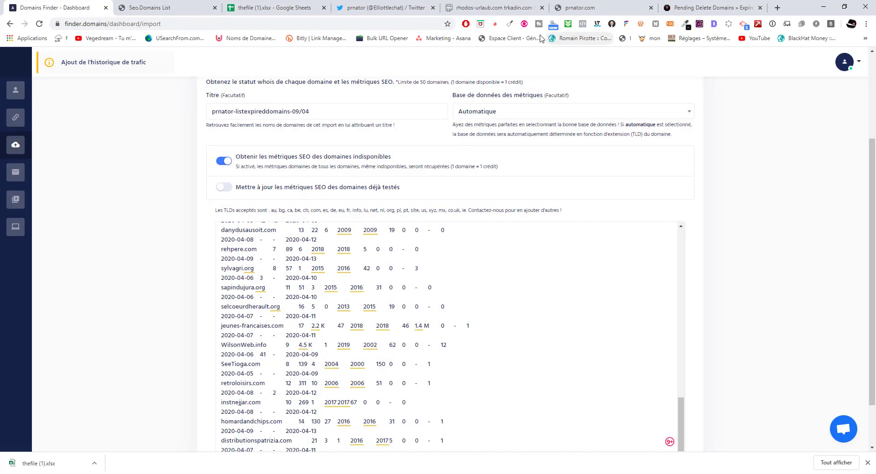
Step: Switch to the Seo.Domains List tab and go to the seo.domains home page
left_click(195, 4)
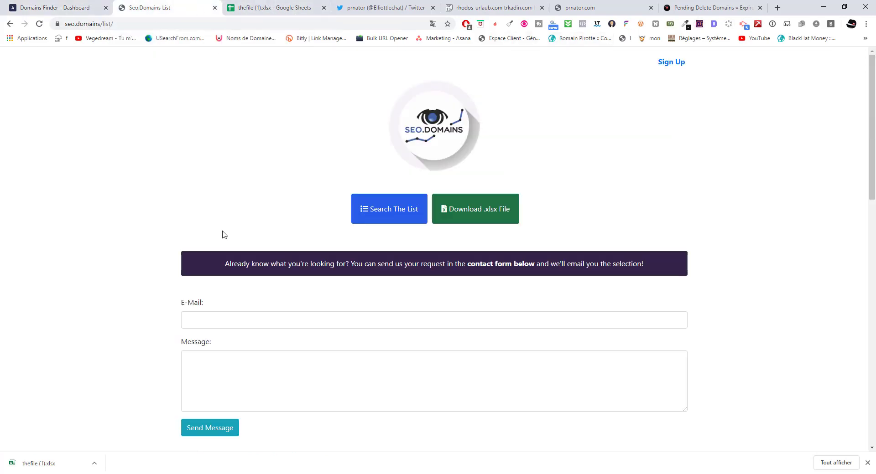
double_click(107, 25)
key("BackSpace")
key("BackSpace")
key("Return")
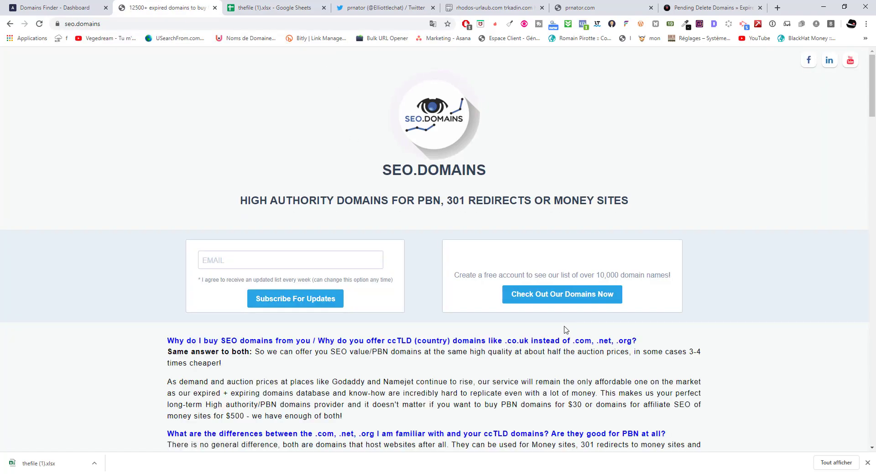
Step: Open the seo.domains domain list page, download its .xlsx file and switch to thefile (1).xlsx in Google Sheets
left_click(561, 301)
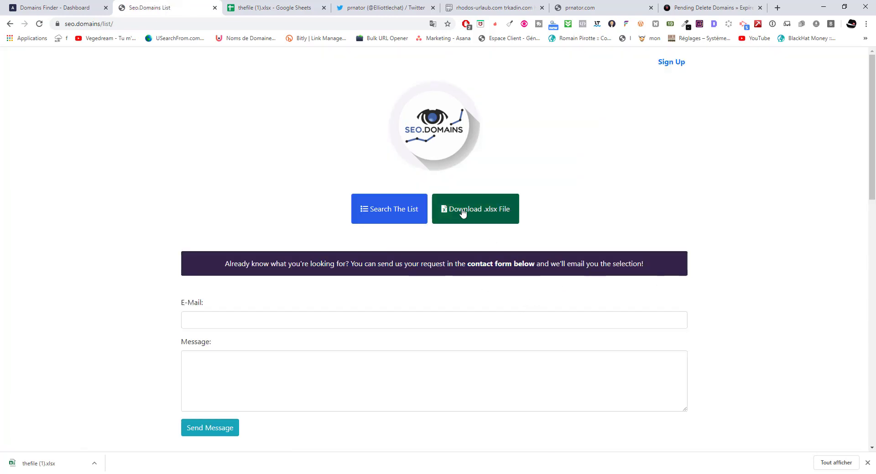
left_click(486, 219)
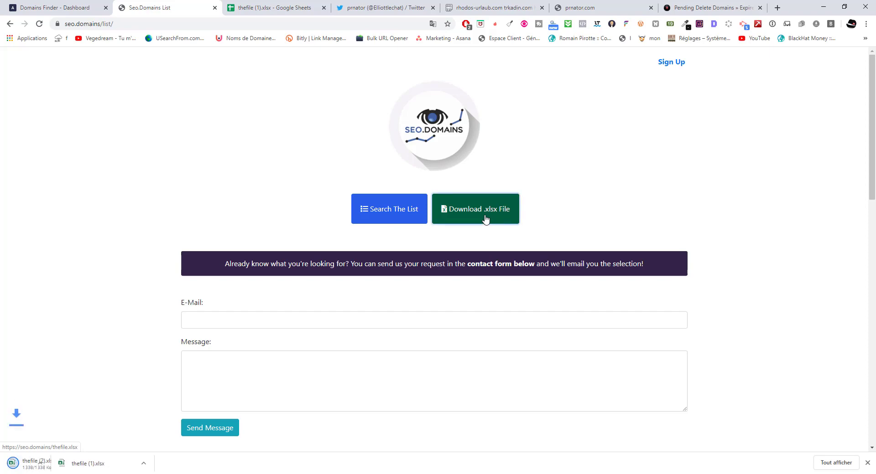
left_click(273, 8)
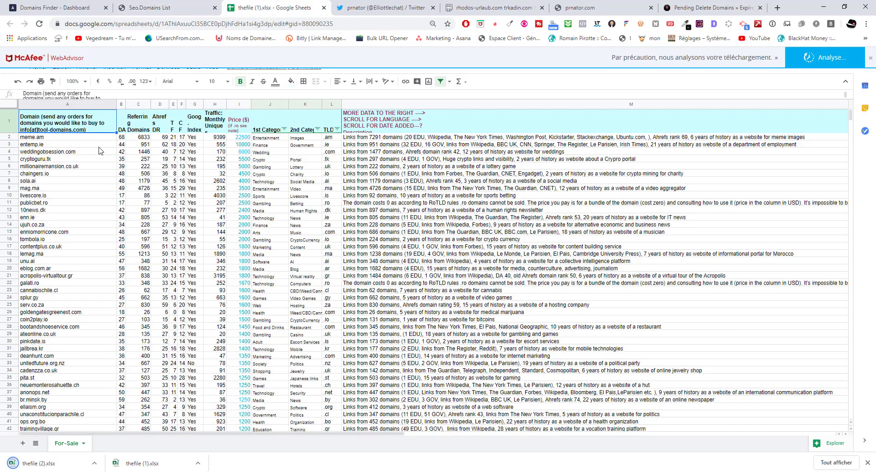
Step: Examine the prices and the first and second categories of the domains in the For-Sale sheet
left_click_drag(243, 138, 246, 283)
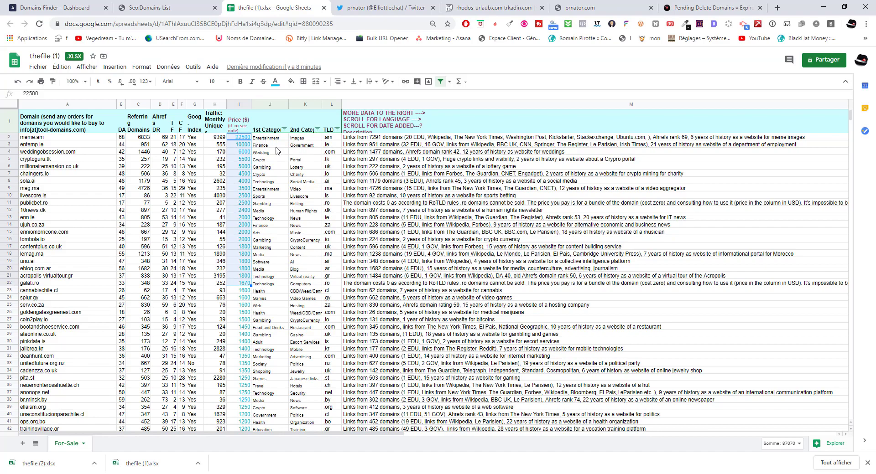
left_click_drag(269, 137, 305, 380)
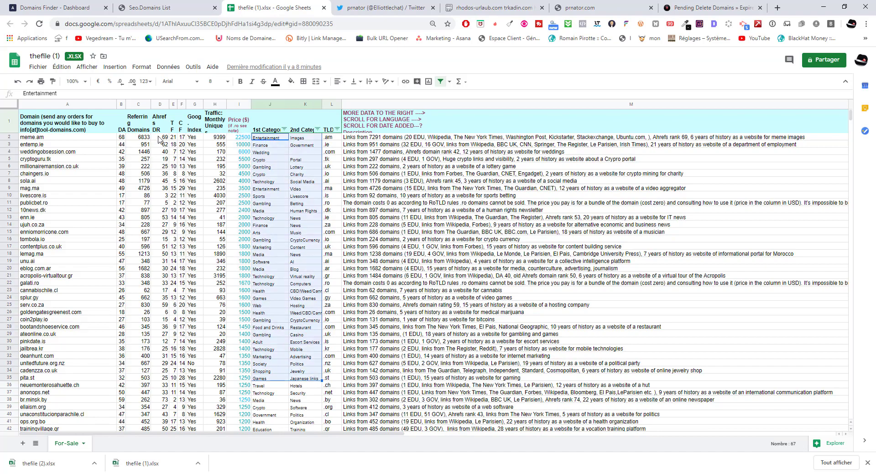
scroll(170, 204, "down", 20)
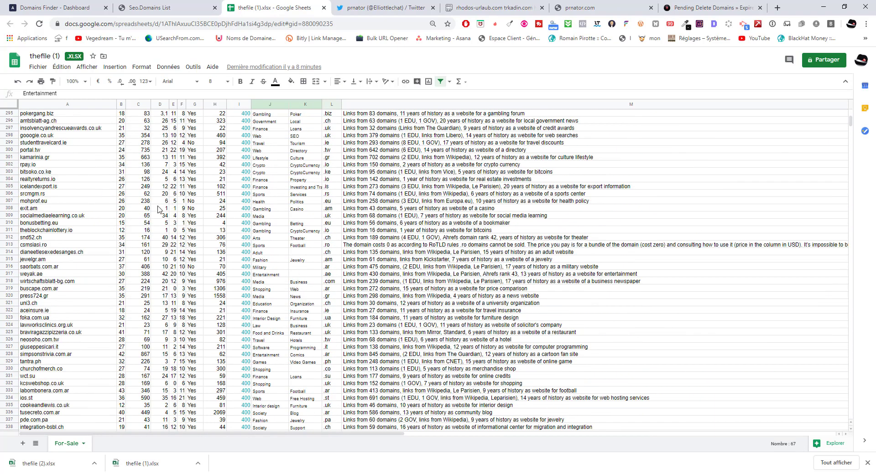
Step: Search the sheet for ".fr" and inspect the metrics and category of the matching soffco.fr row
key("ctrl+f")
type(".fr")
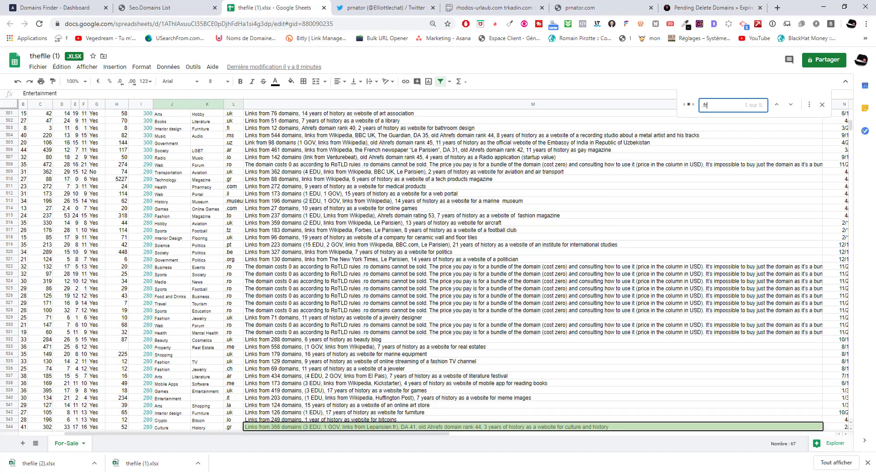
left_click(790, 104)
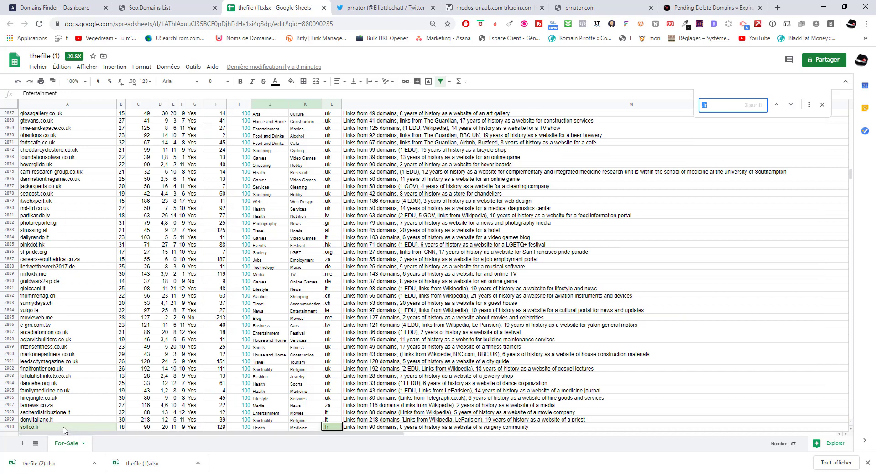
left_click_drag(63, 431, 240, 431)
left_click(269, 429)
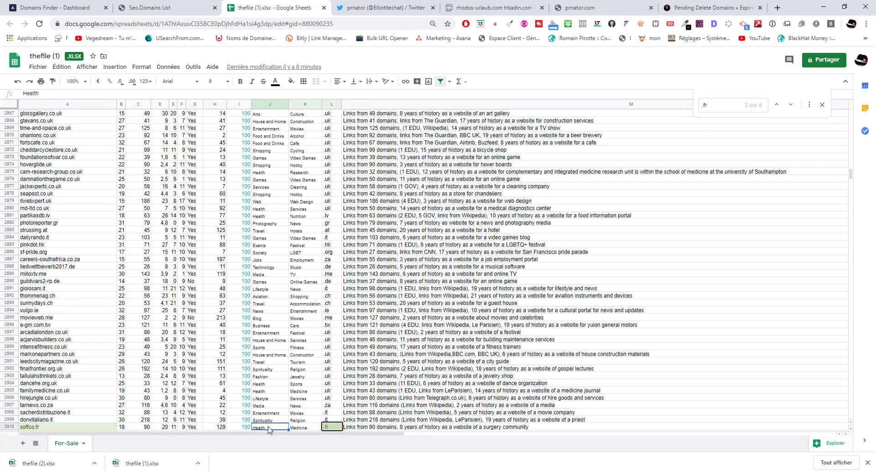
mouse_move(181, 430)
left_mouse_down()
mouse_move(133, 431)
mouse_move(183, 430)
left_mouse_up()
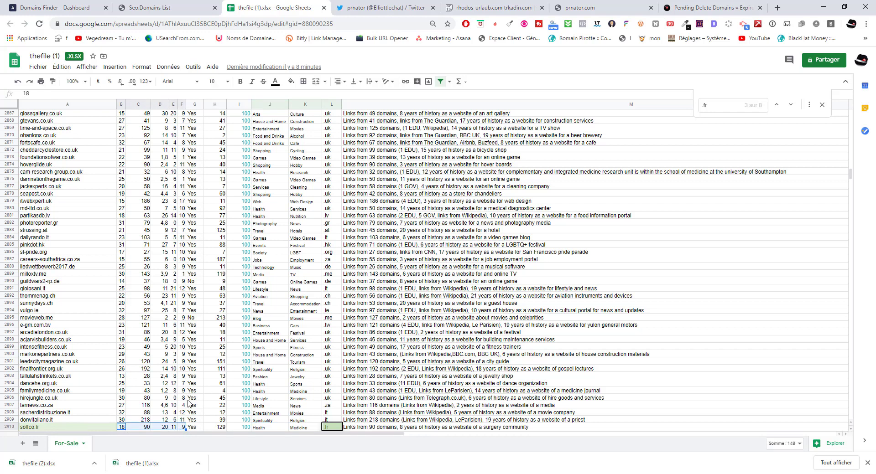
scroll(189, 404, "down", 3)
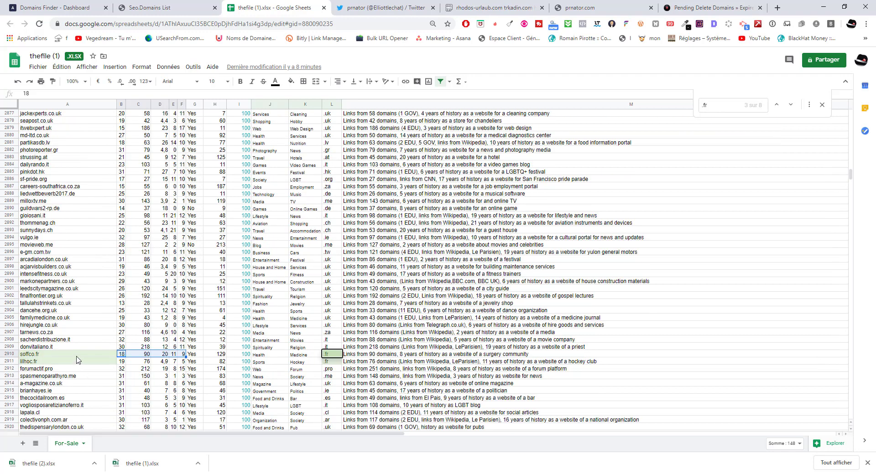
Step: Check the Domains Finder import page, return to thefile (1).xlsx and select the entire domain column A
left_click(84, 6)
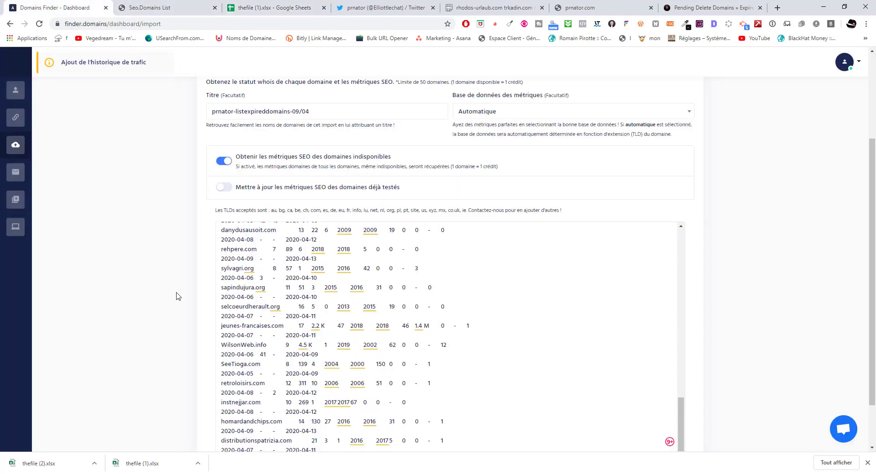
left_click(285, 5)
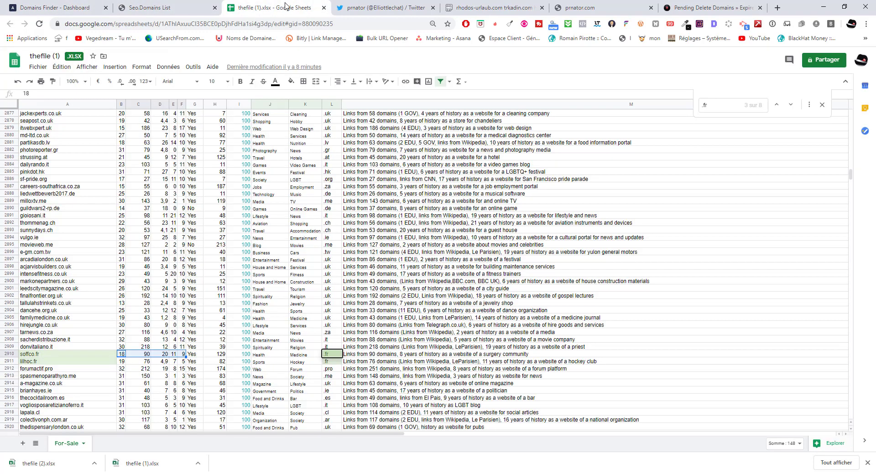
left_click(87, 354)
left_click(68, 105)
left_click(142, 67)
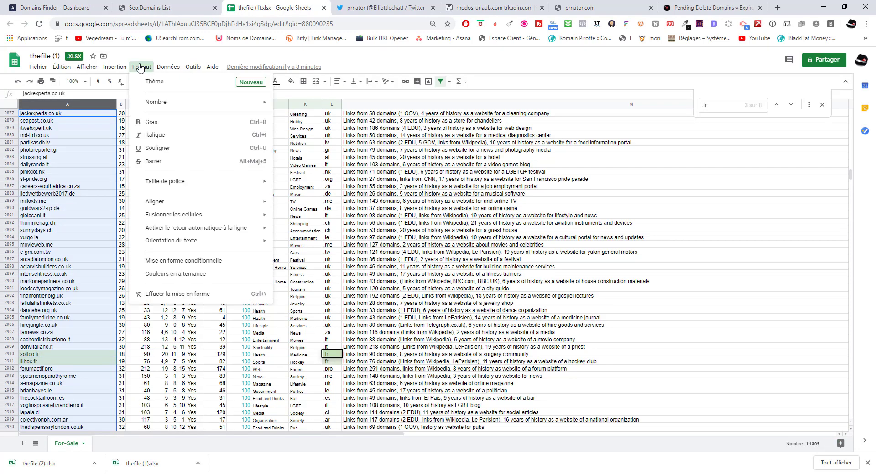
mouse_move(168, 67)
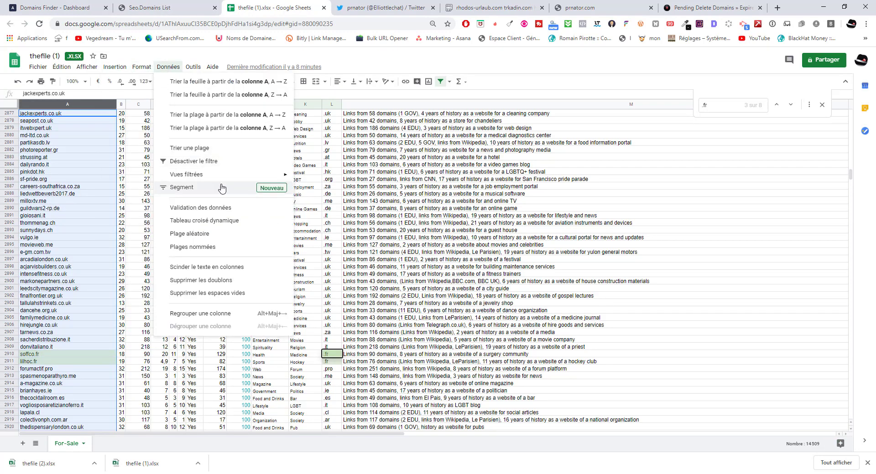
left_click(250, 149)
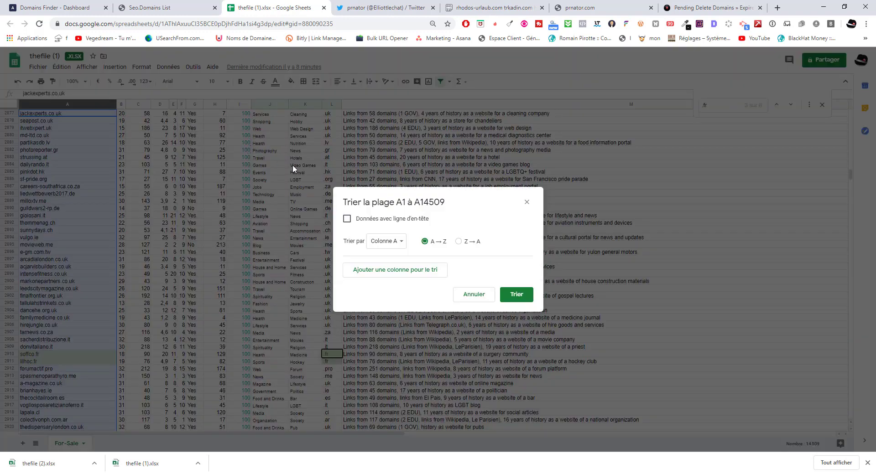
left_click(475, 294)
Step: Turn off the sheet's existing filter and create a new filter on the domain column A
left_click(169, 68)
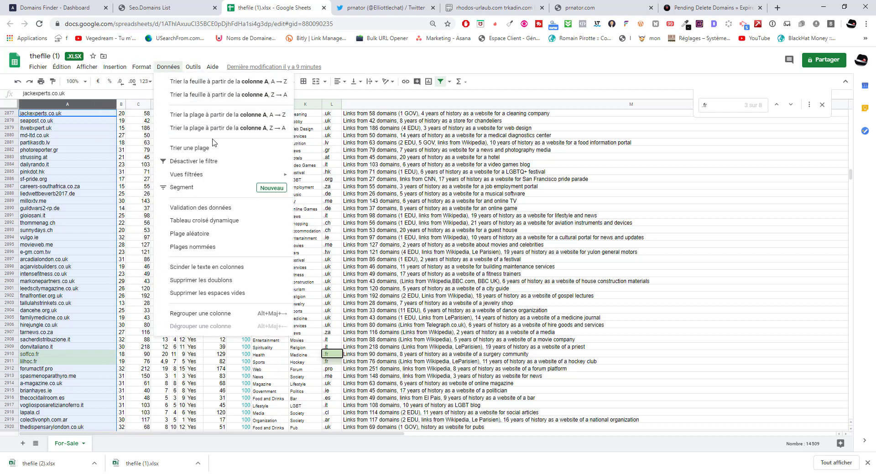
left_click(215, 162)
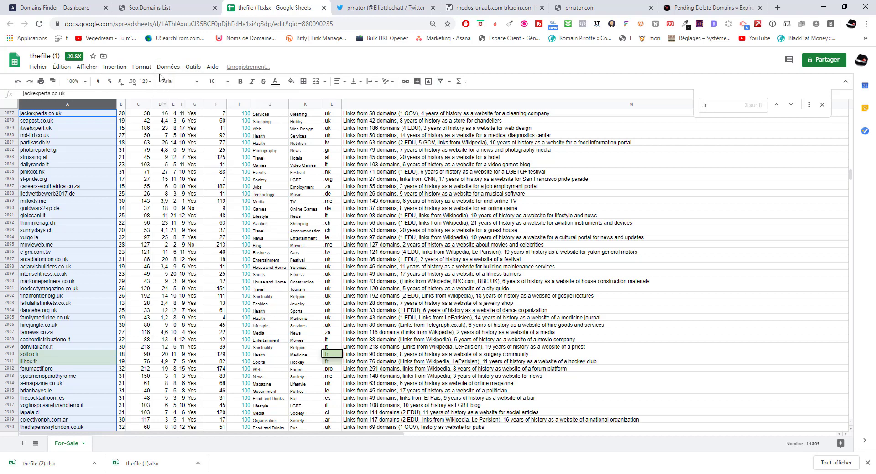
left_click(169, 67)
left_click(209, 161)
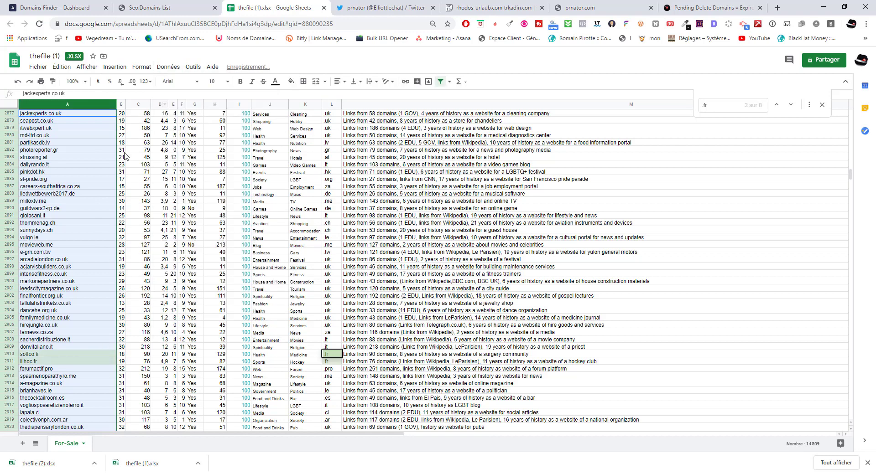
Step: Try filtering the domain column by the condition text contains ".fr", select the matching domains and undo the filter
left_click_drag(851, 174, 852, 114)
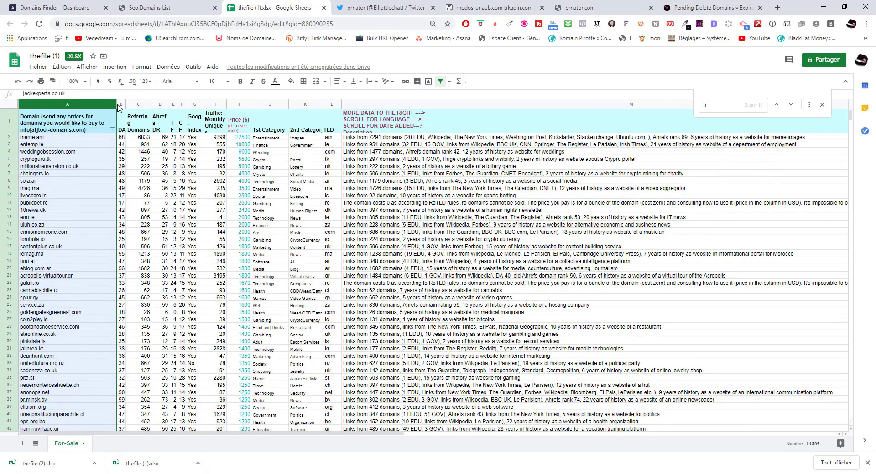
left_click(112, 129)
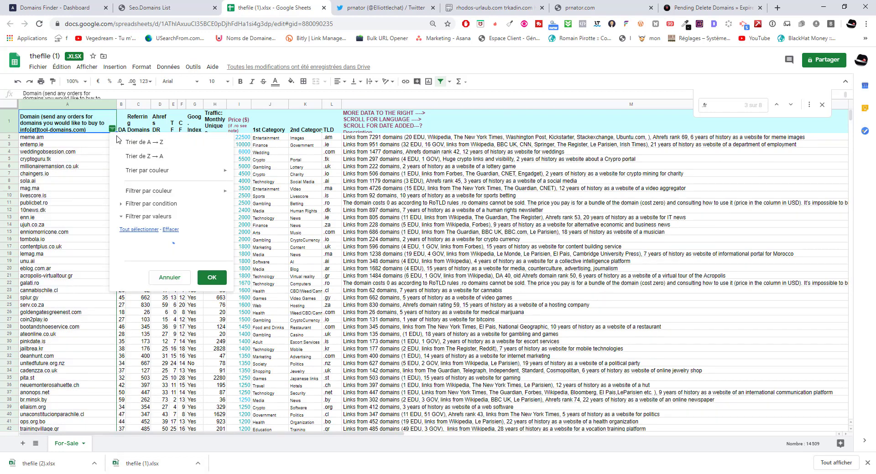
left_click(171, 204)
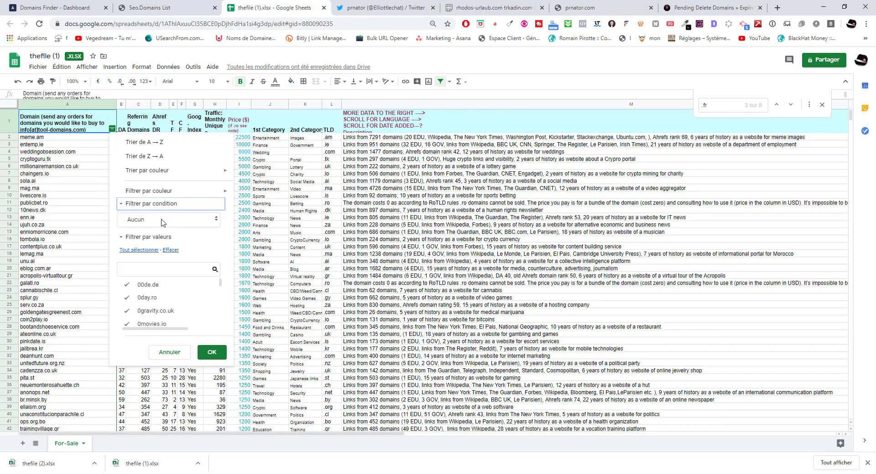
left_click(163, 222)
left_click(160, 273)
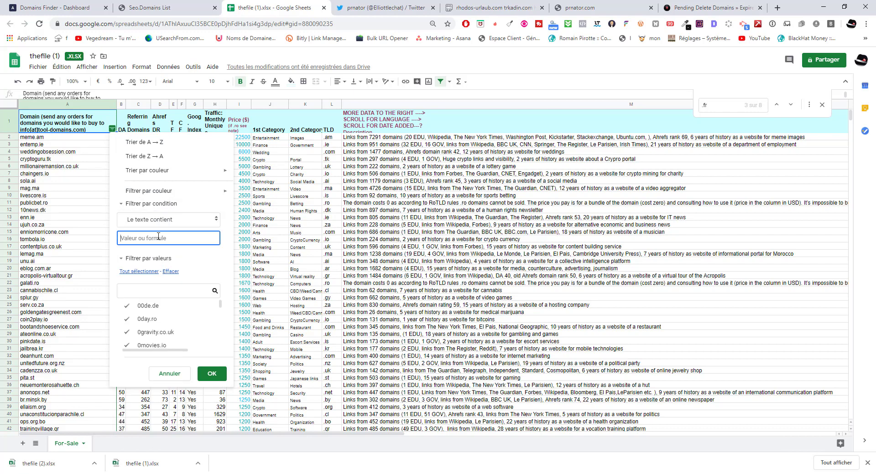
type(".fr")
left_click(211, 370)
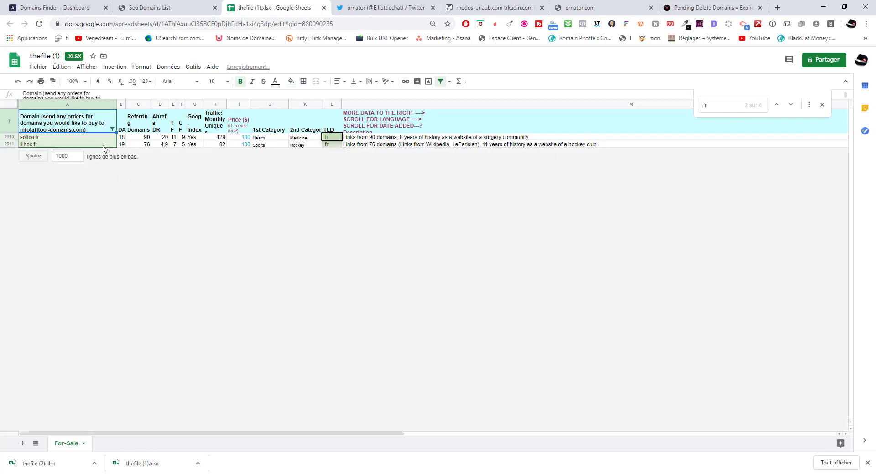
left_click_drag(104, 145, 103, 138)
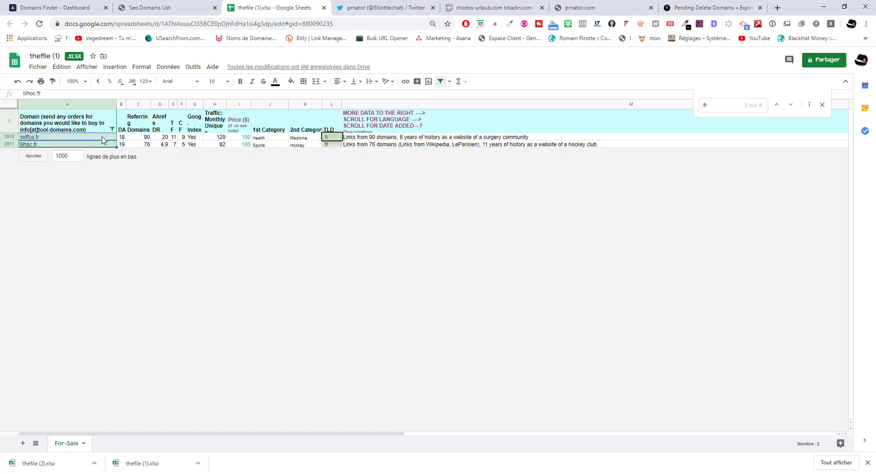
key("ctrl+z")
Step: Filter the domain column by the condition text contains ".be"
left_click(112, 129)
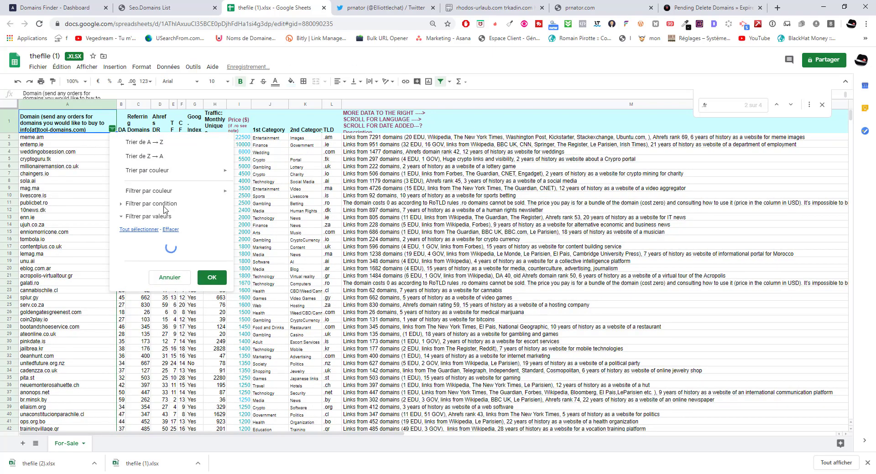
left_click(164, 203)
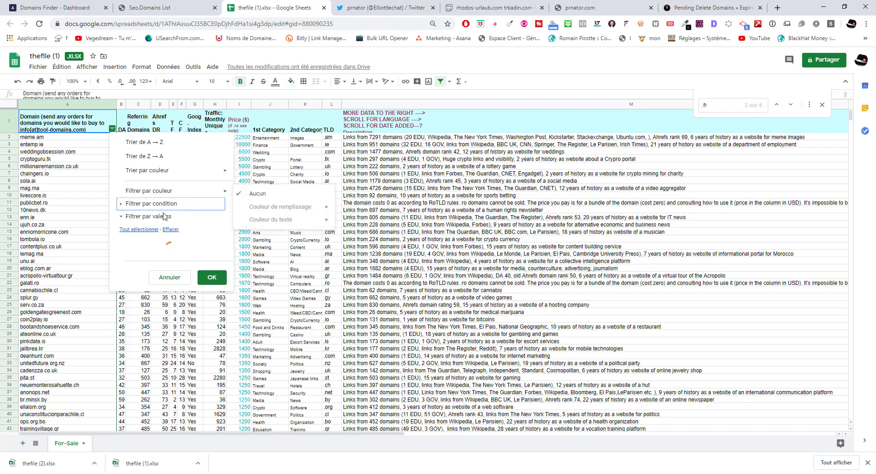
left_click(155, 235)
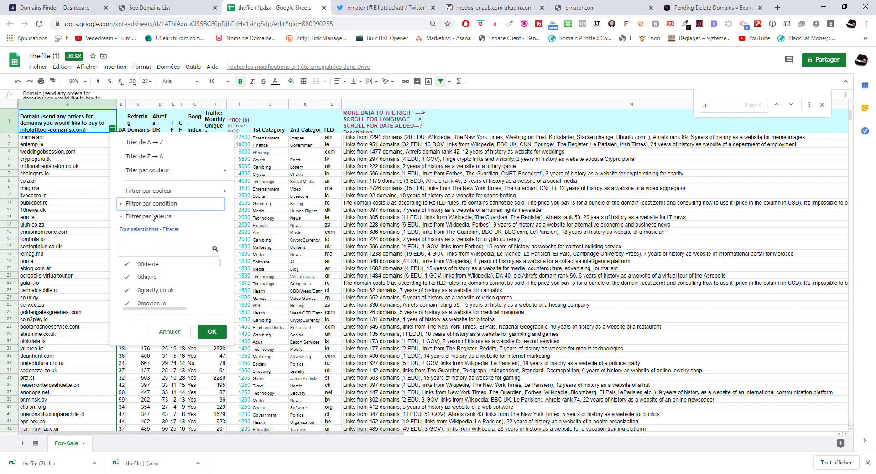
left_click(154, 204)
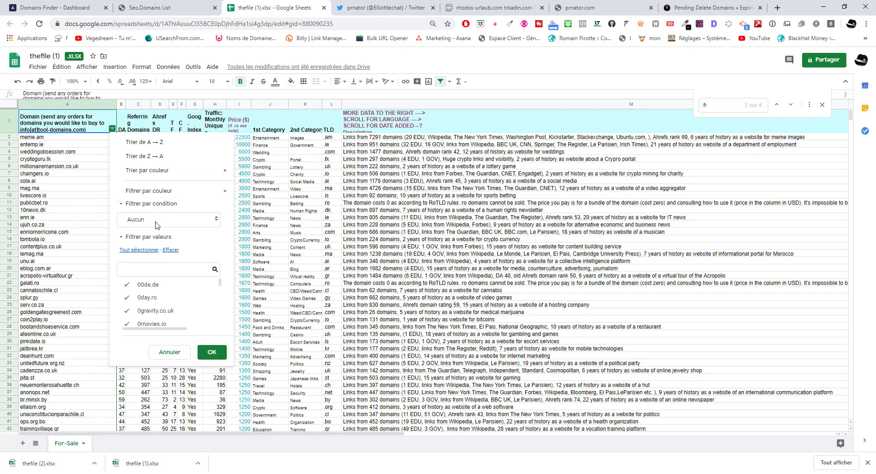
left_click(155, 220)
left_click(155, 273)
left_click(152, 240)
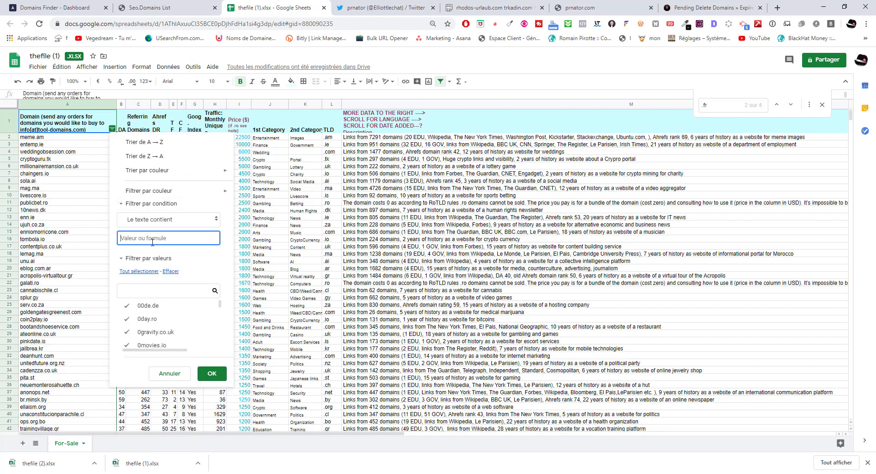
left_click(212, 374)
Step: Copy the filtered .be domain names in column A from poslezavtra.be through dehelvantanger.be
left_click_drag(84, 144, 73, 398)
scroll(73, 370, "down", 10)
key("ctrl+c")
left_click(569, 4)
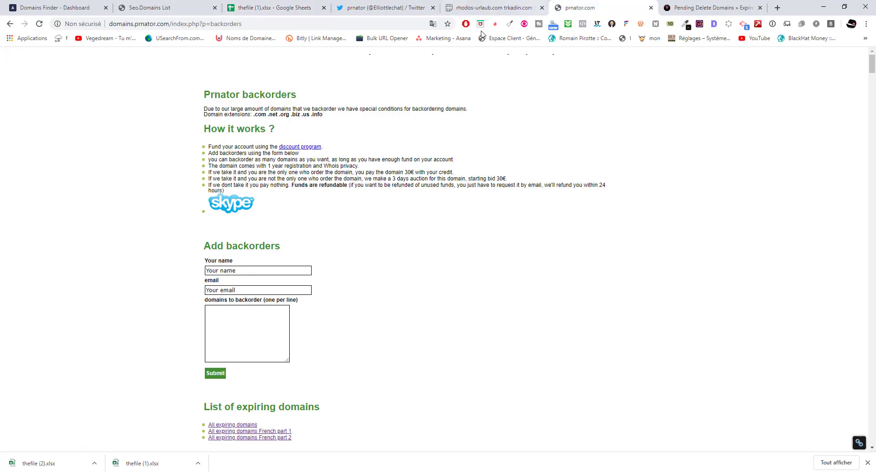
left_click(274, 8)
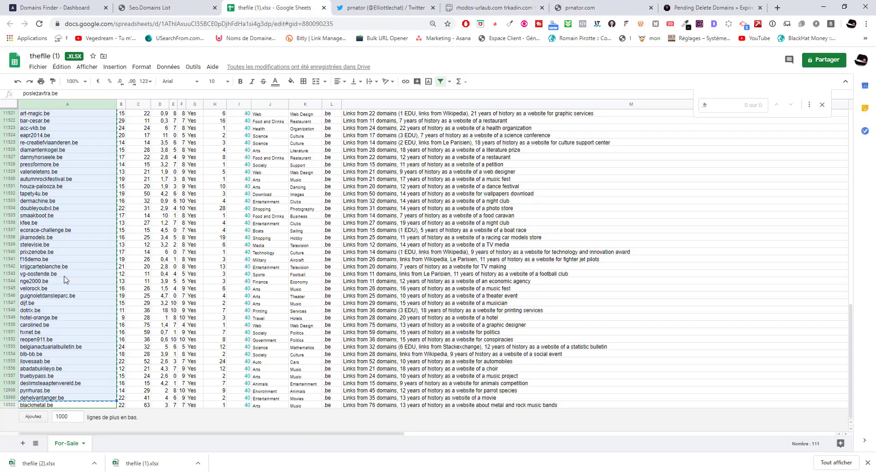
Step: Review the prices of the filtered .be domains across the whole list
scroll(68, 264, "up", 20)
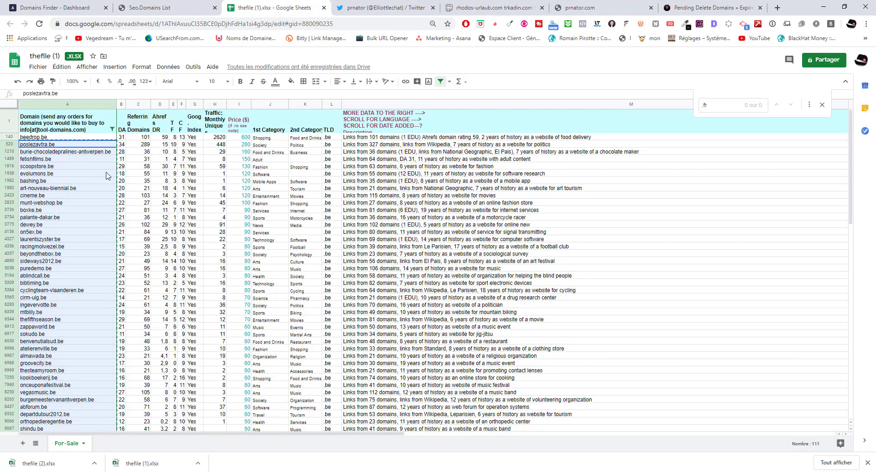
left_click_drag(236, 149, 239, 299)
left_click(238, 298)
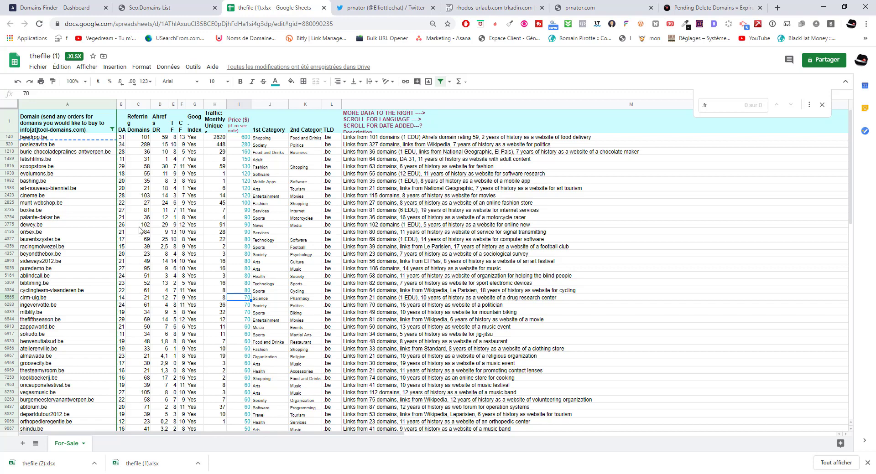
scroll(141, 230, "down", 20)
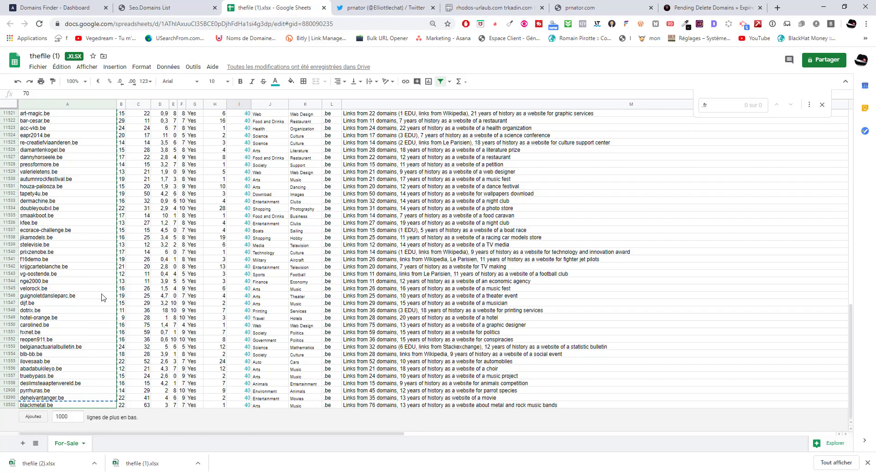
scroll(102, 298, "up", 20)
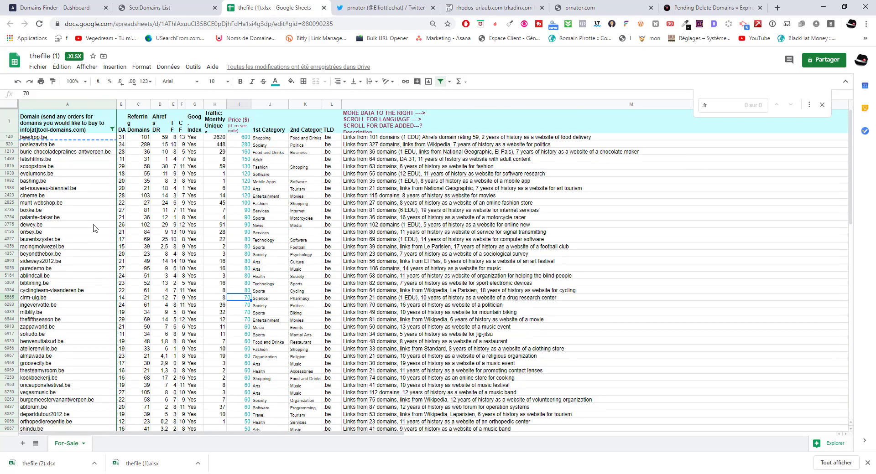